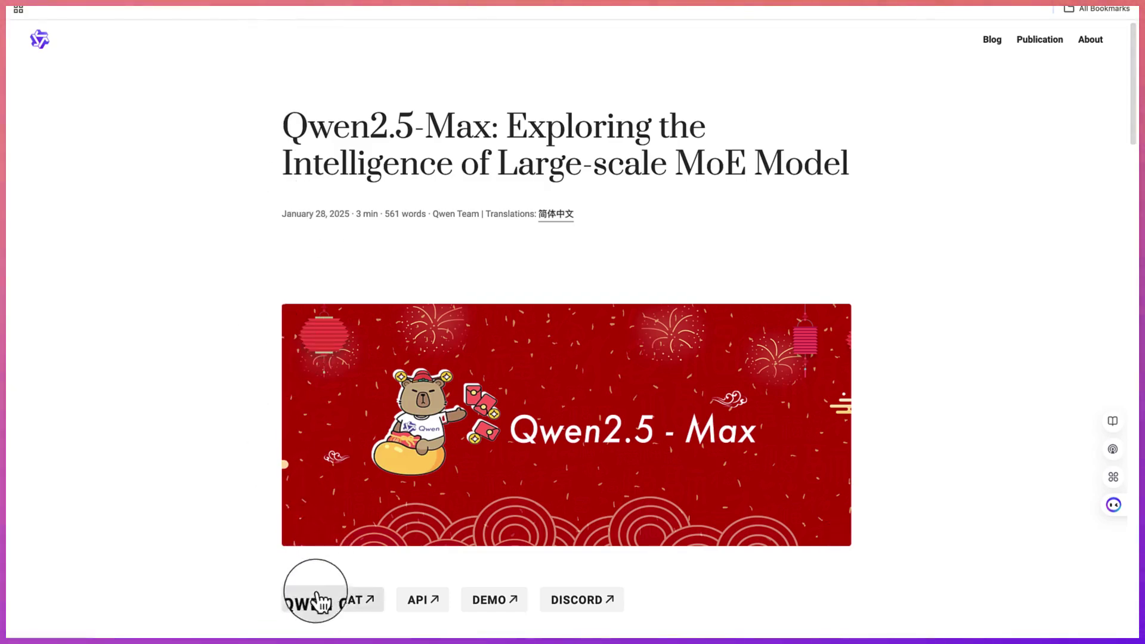
Open Qwen Chat from the blog post and turn on Video Generation mode.
{"action": "left_click", "coordinate": [334, 606]}
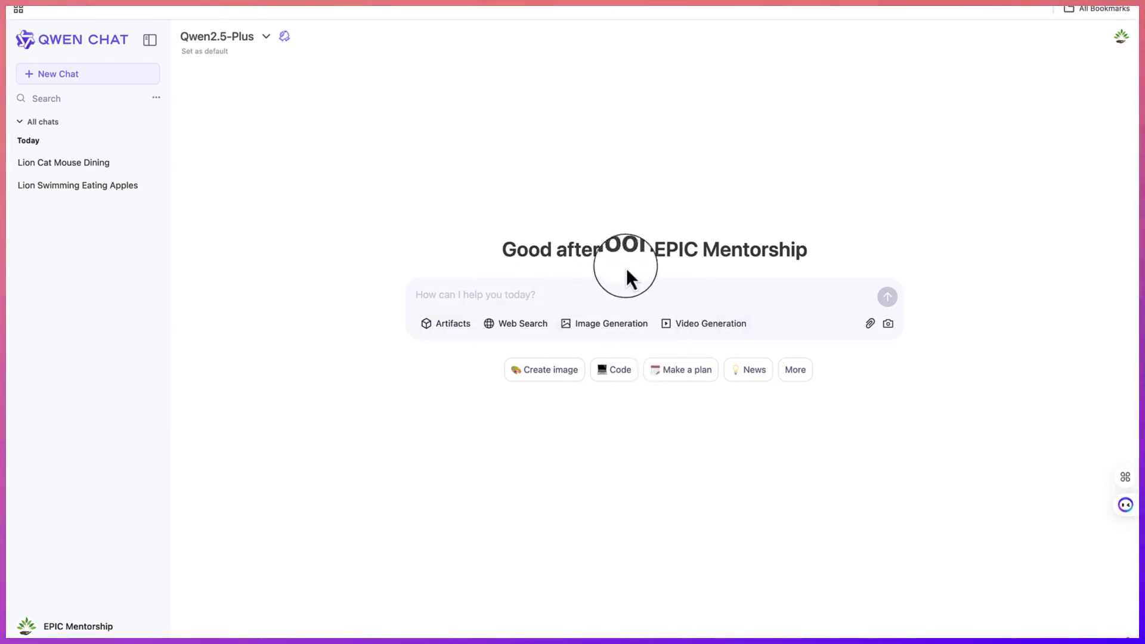
{"action": "left_click", "coordinate": [726, 328]}
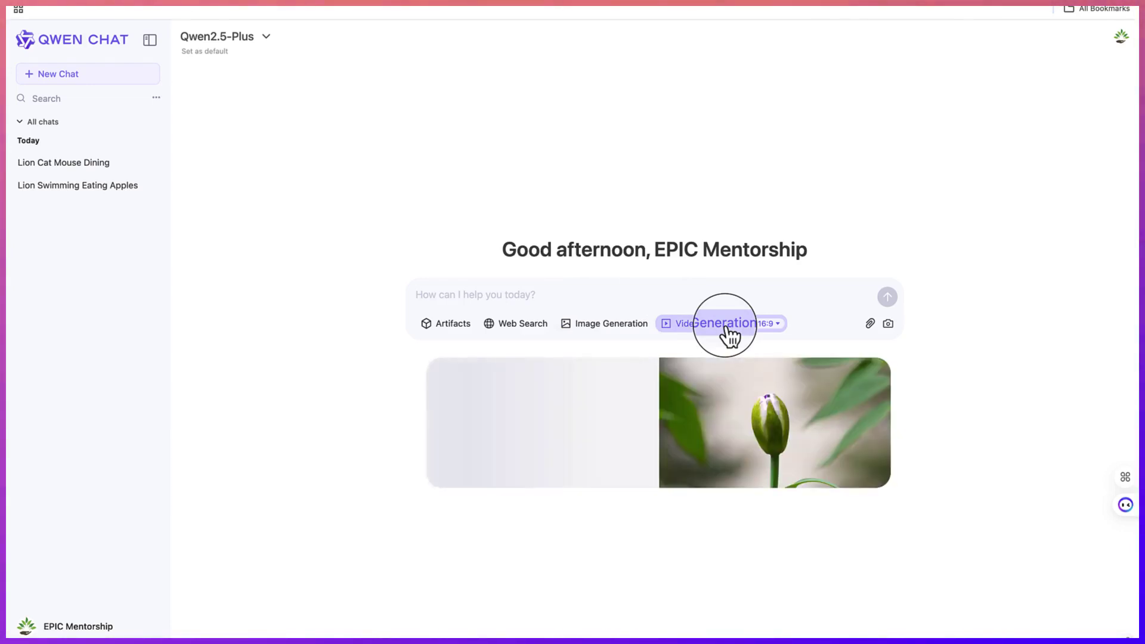
Submit a 16:9 video prompt for monkeys playing football in the jungle.
{"action": "left_click", "coordinate": [778, 323]}
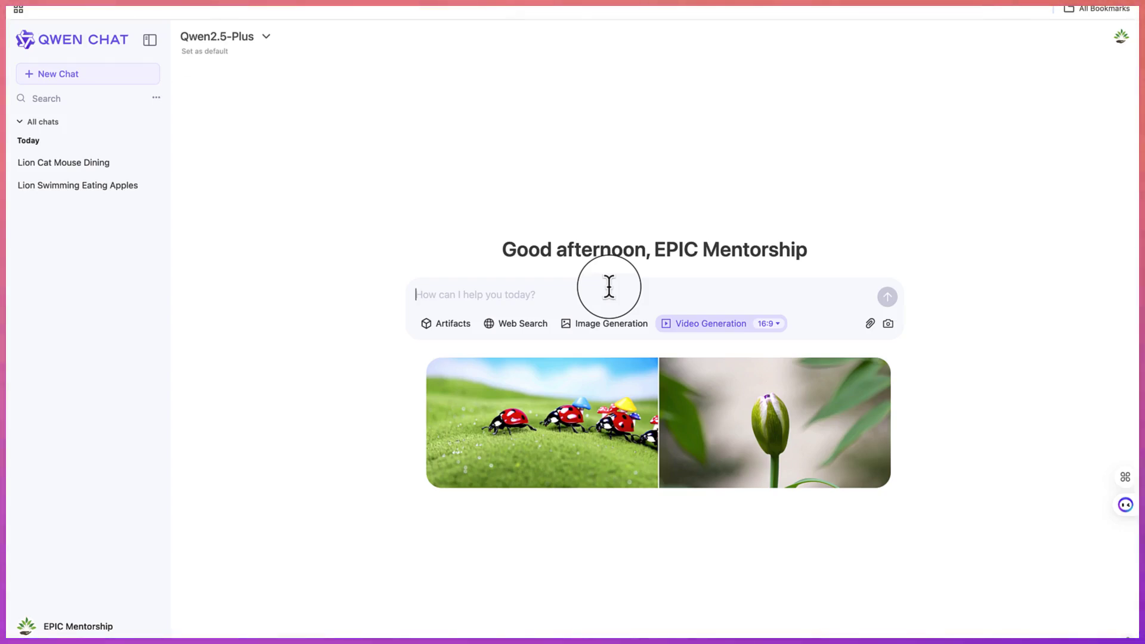
{"action": "type", "text": "Create the video of monkeys playin"}
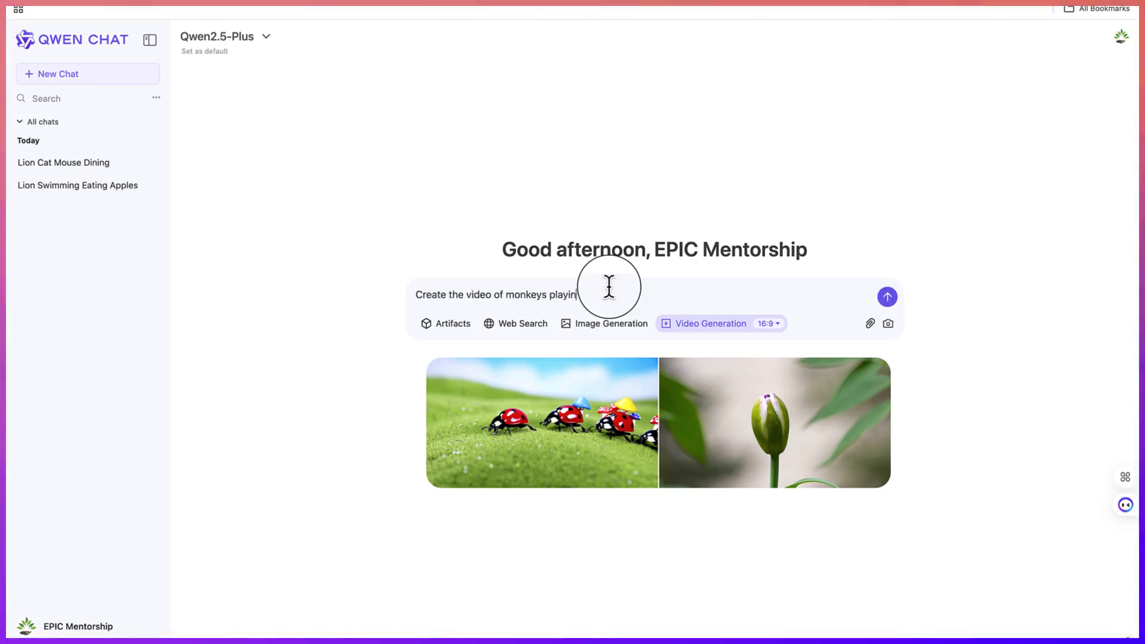
{"action": "type", "text": "g football in the jungle"}
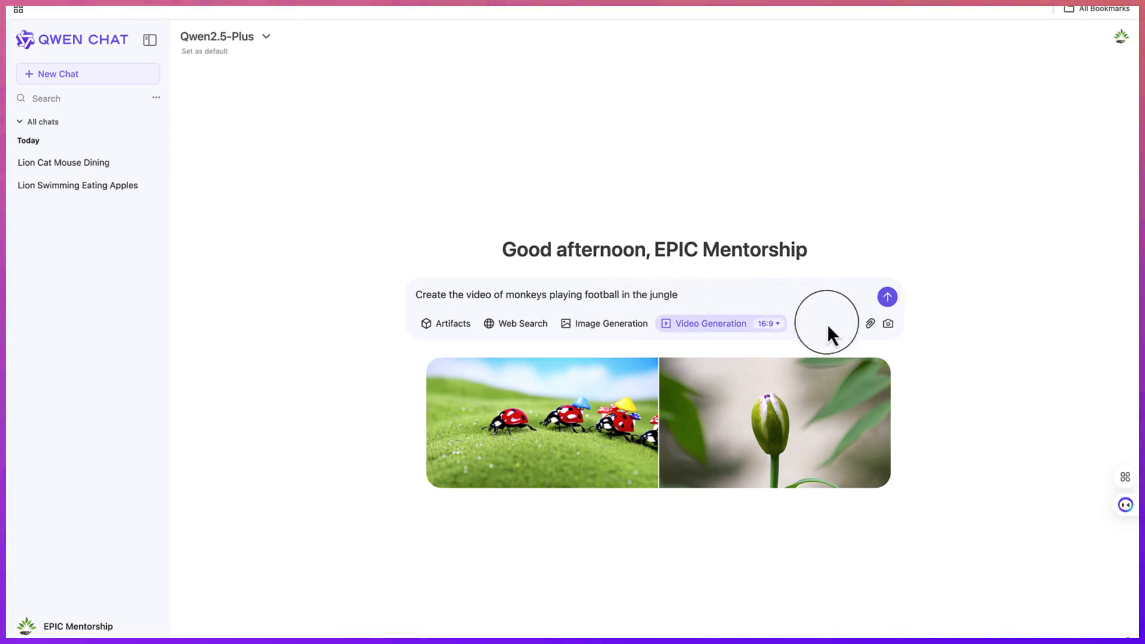
{"action": "left_click", "coordinate": [886, 297]}
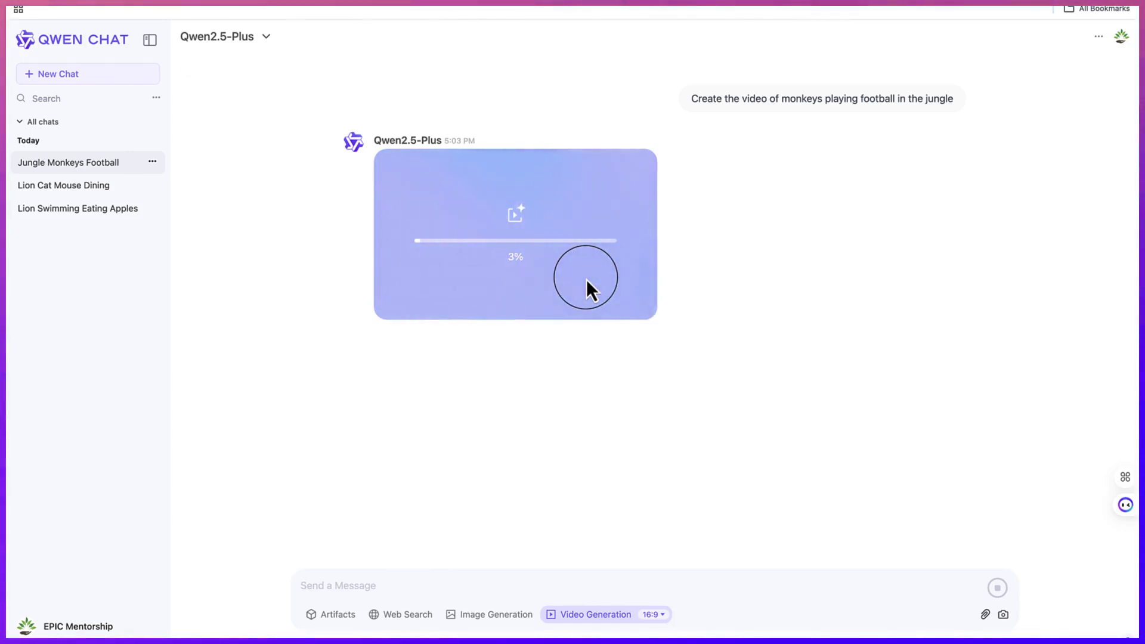
Open the Lion Swimming Eating Apples chat and watch its video full screen, replaying it twice.
{"action": "left_click", "coordinate": [100, 214]}
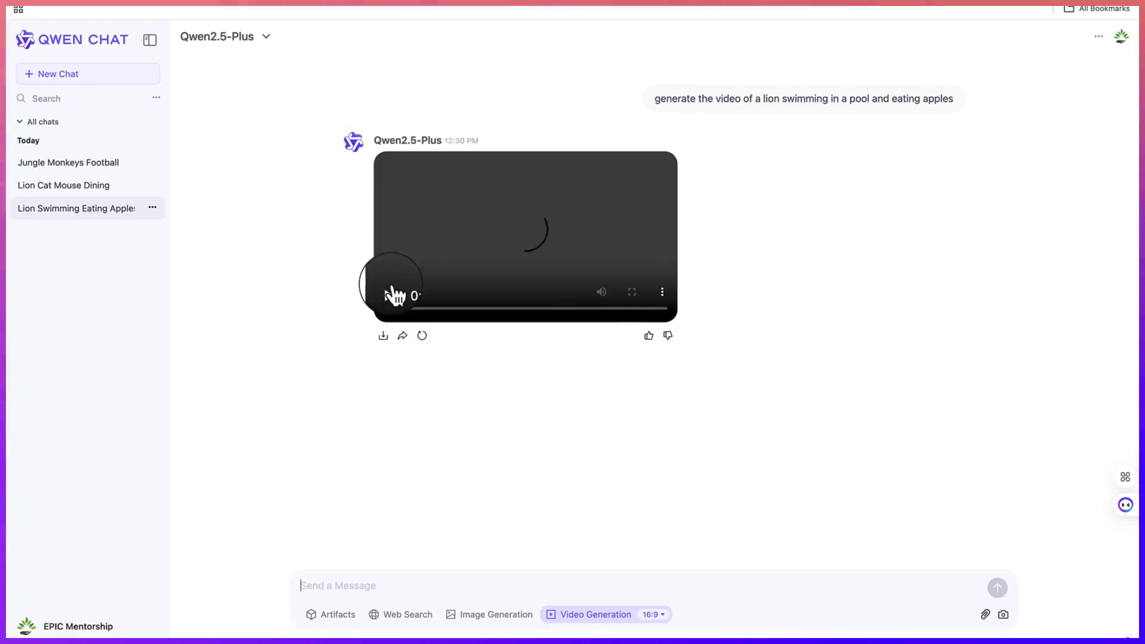
{"action": "left_click", "coordinate": [389, 291]}
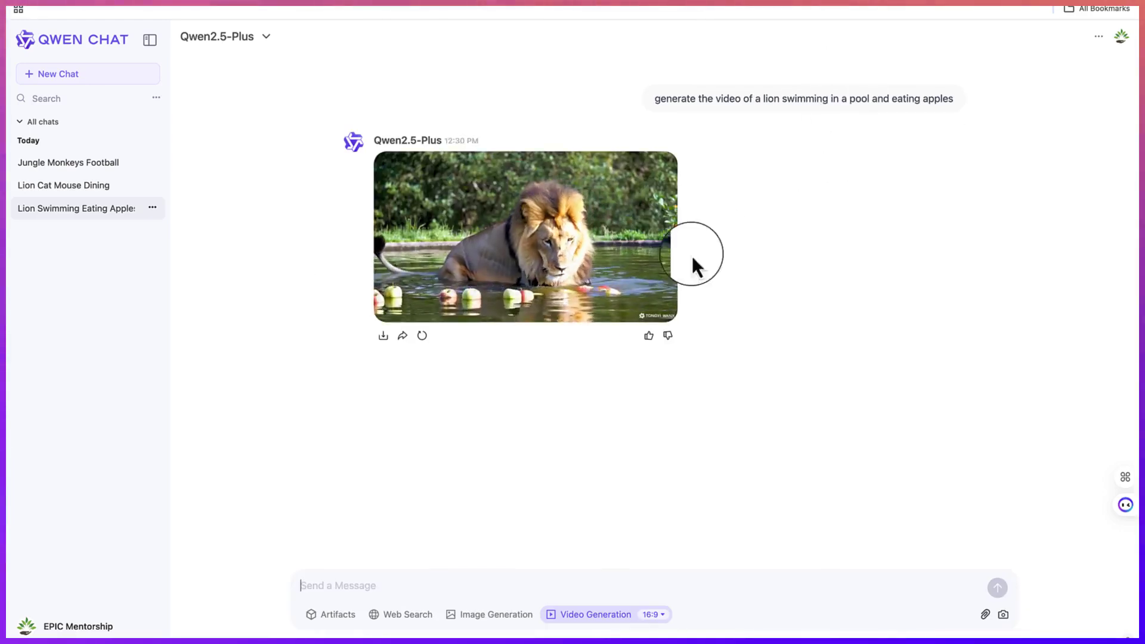
{"action": "left_click", "coordinate": [637, 295]}
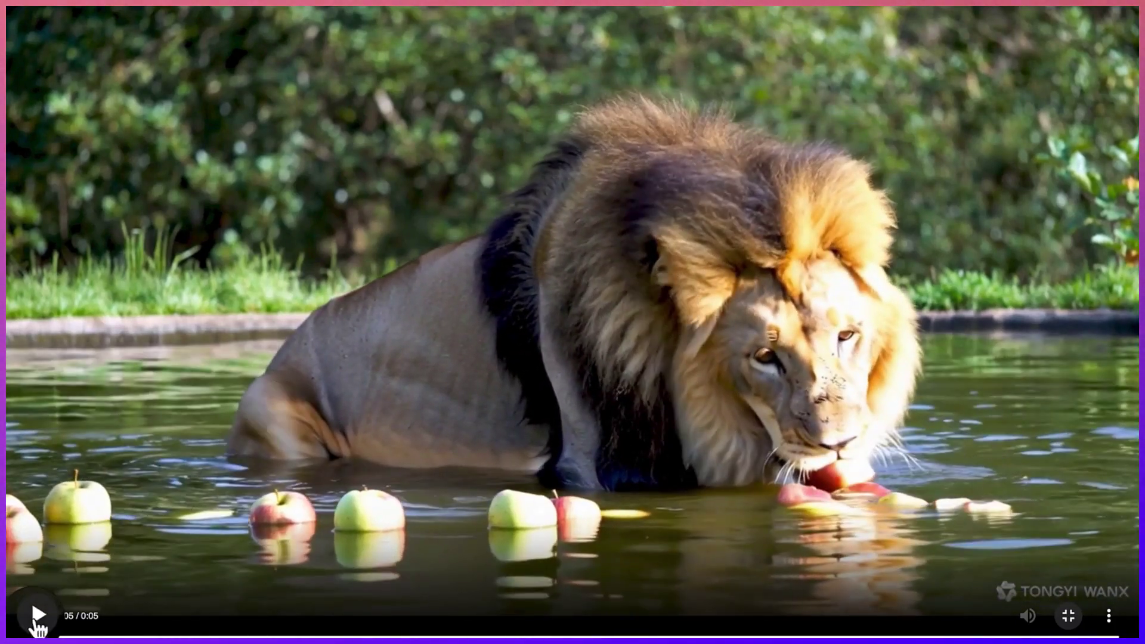
{"action": "left_click", "coordinate": [37, 615]}
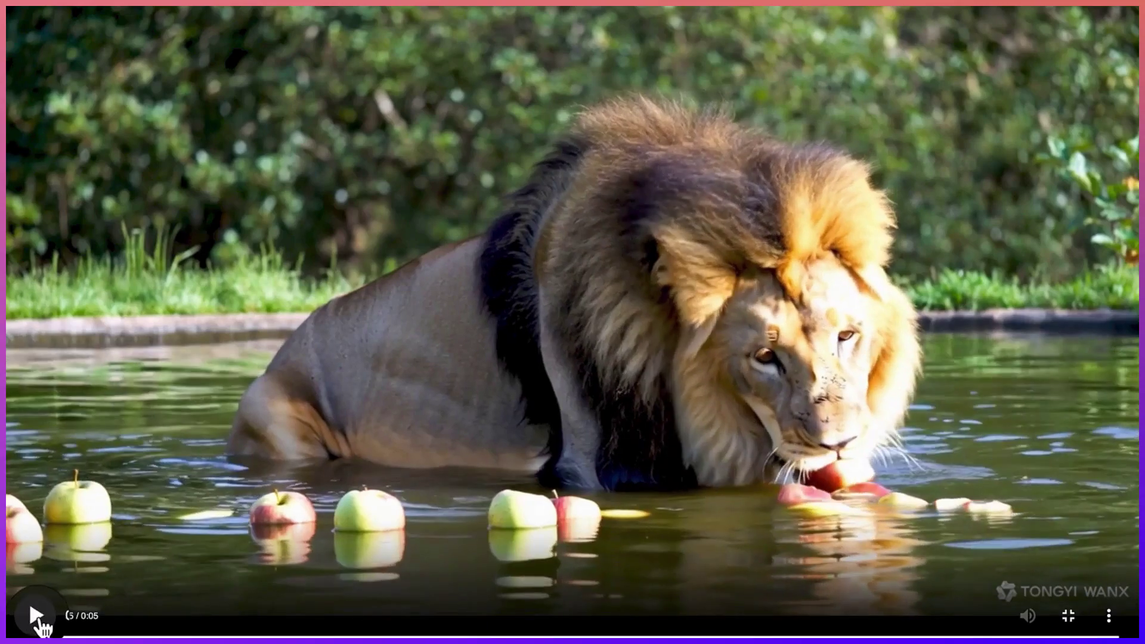
{"action": "left_click", "coordinate": [36, 615]}
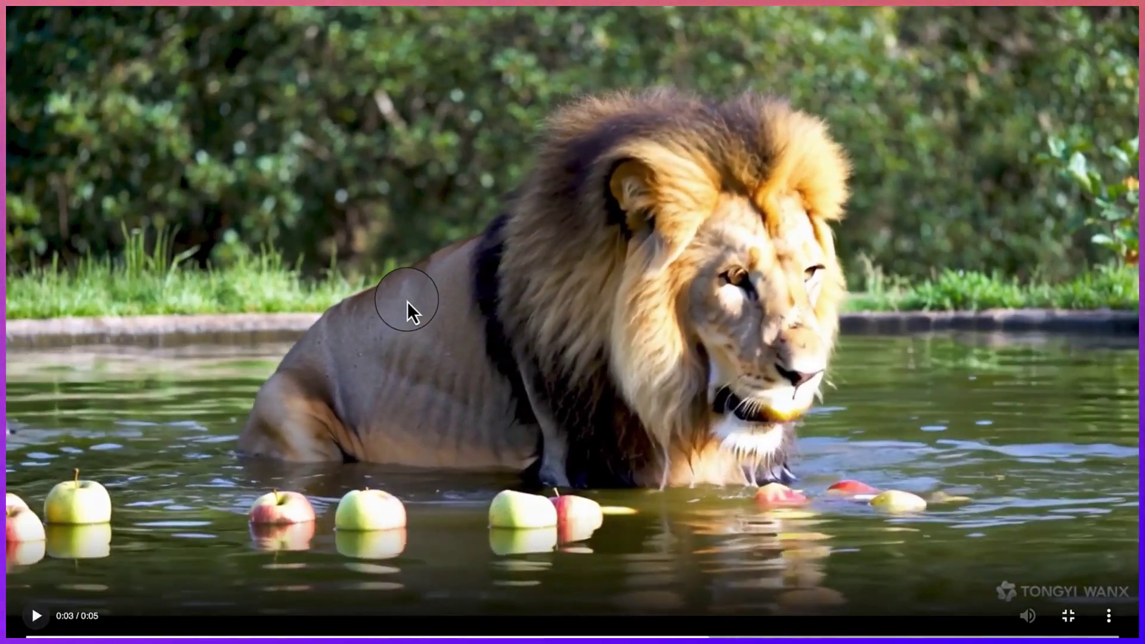
{"action": "double_click", "coordinate": [406, 302]}
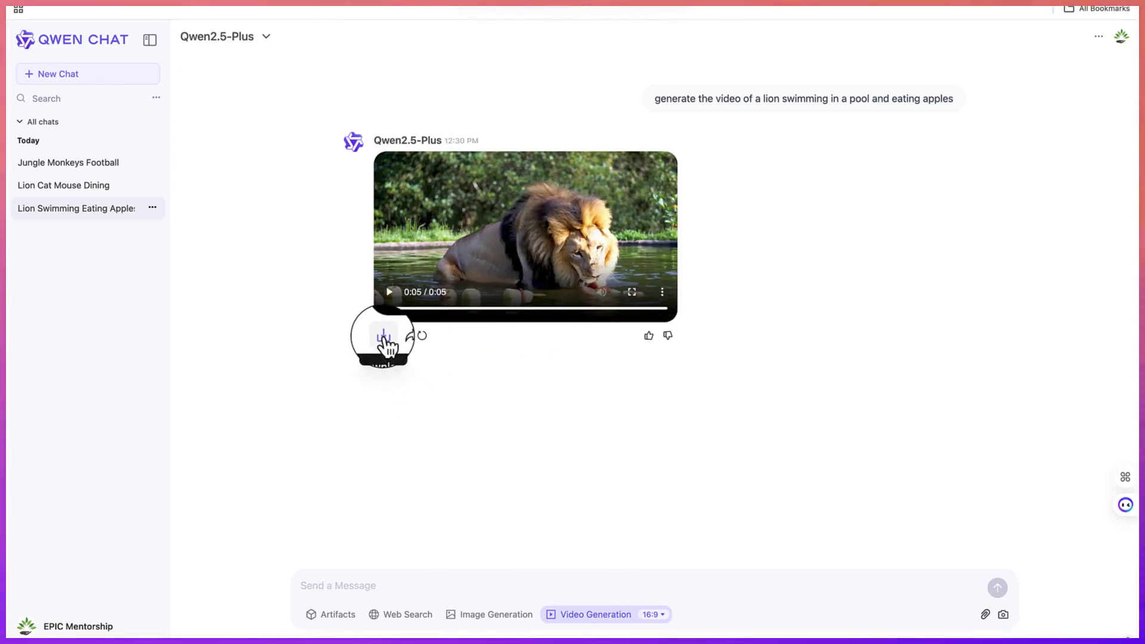
Download the lion swimming video, then open the earlier lion .mp4 from Chrome's downloads.
{"action": "left_click", "coordinate": [663, 289]}
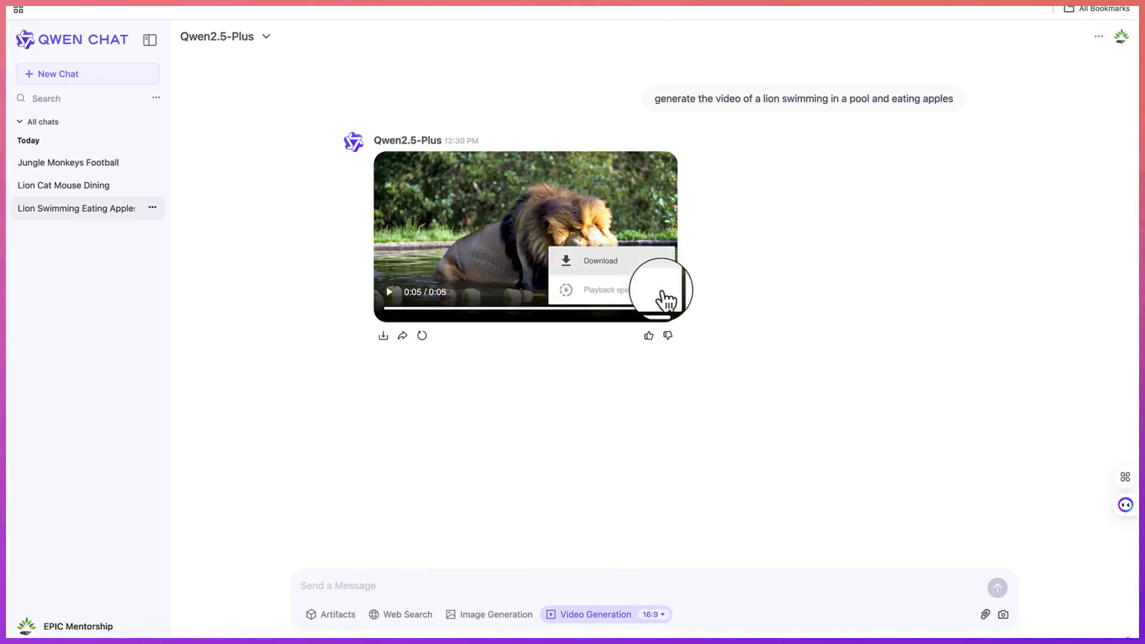
{"action": "left_click", "coordinate": [643, 264]}
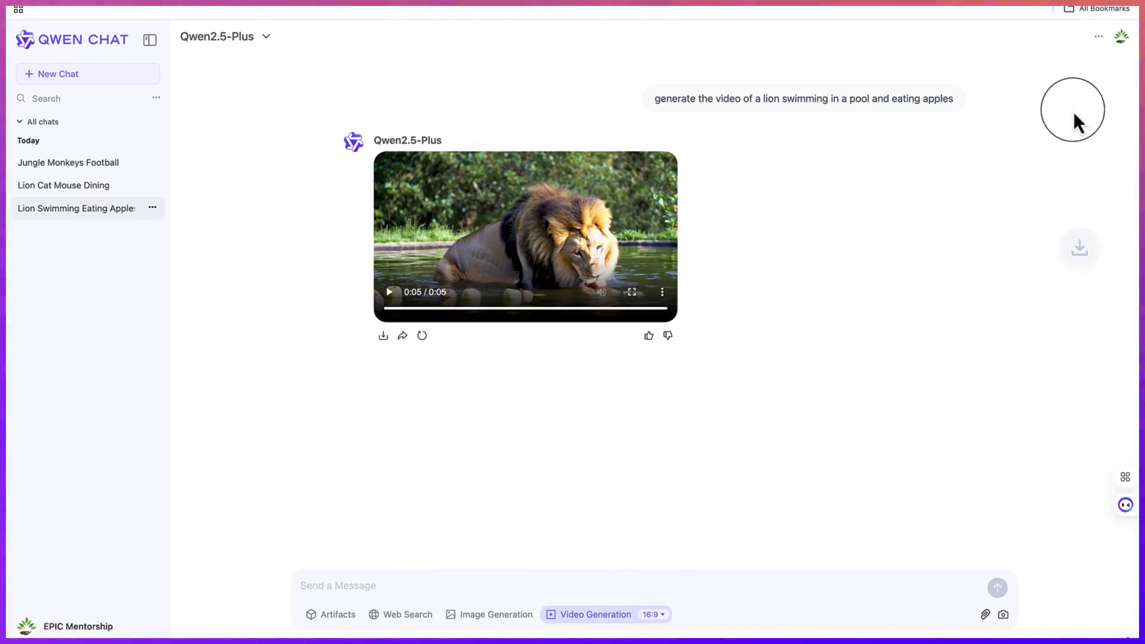
{"action": "left_click", "coordinate": [1084, 5]}
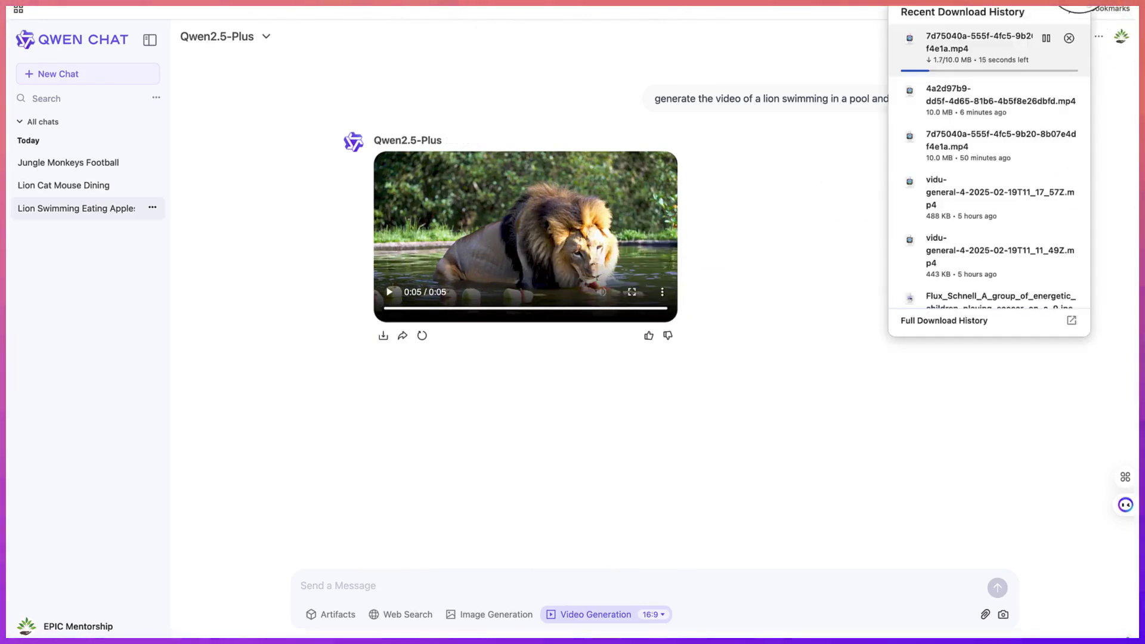
{"action": "left_click", "coordinate": [1011, 106]}
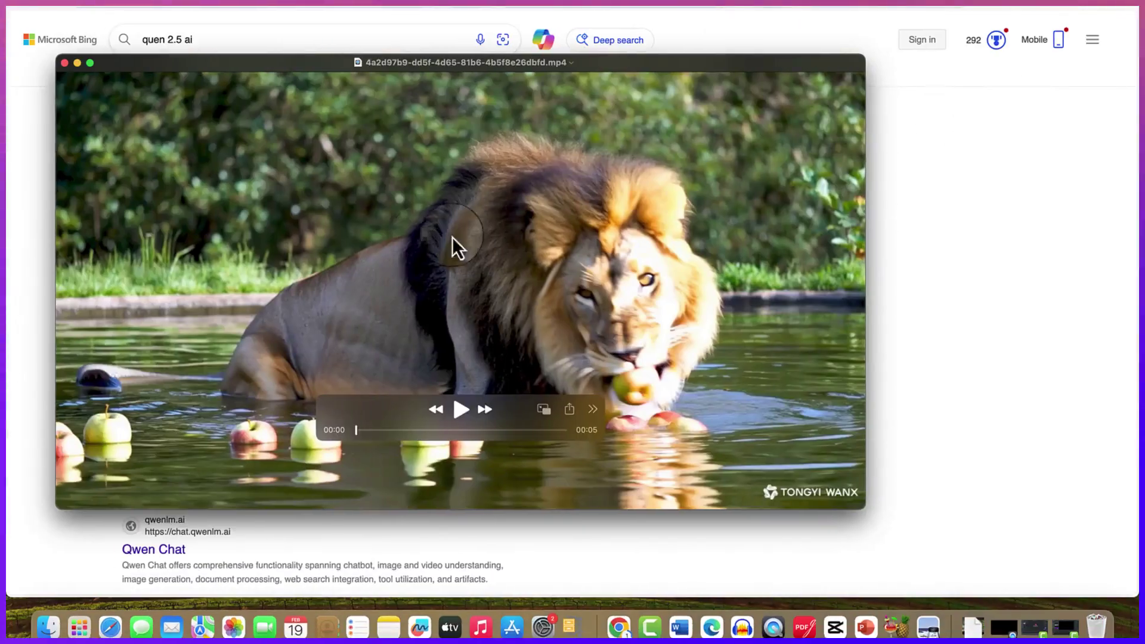
Play the downloaded lion clip to the end in QuickTime Player, then close it.
{"action": "left_click", "coordinate": [462, 412]}
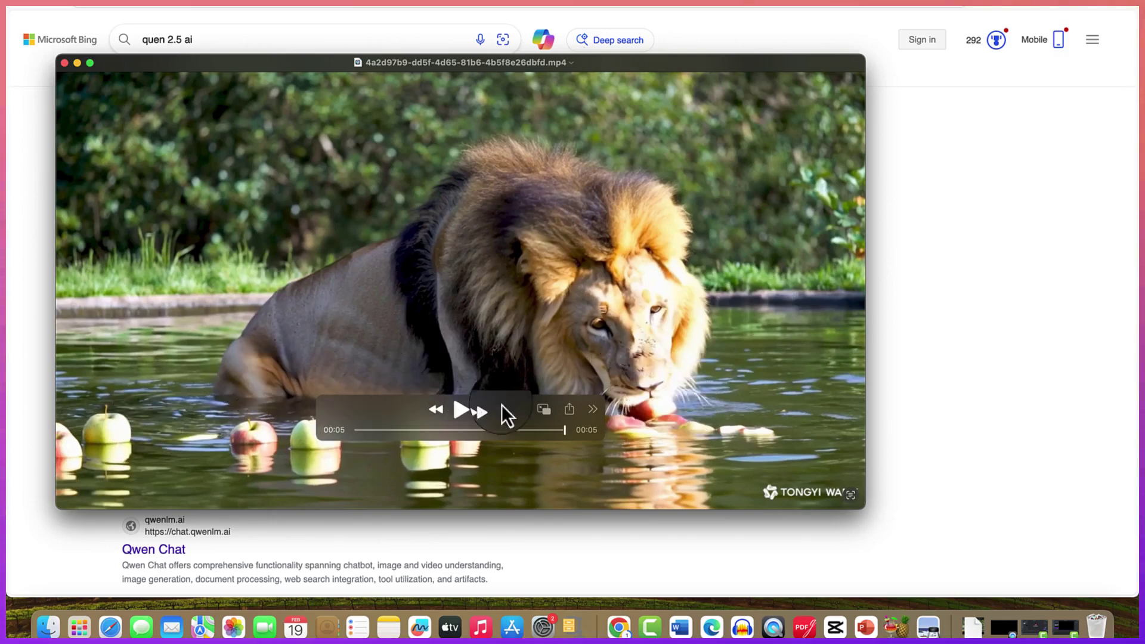
{"action": "left_click", "coordinate": [952, 305]}
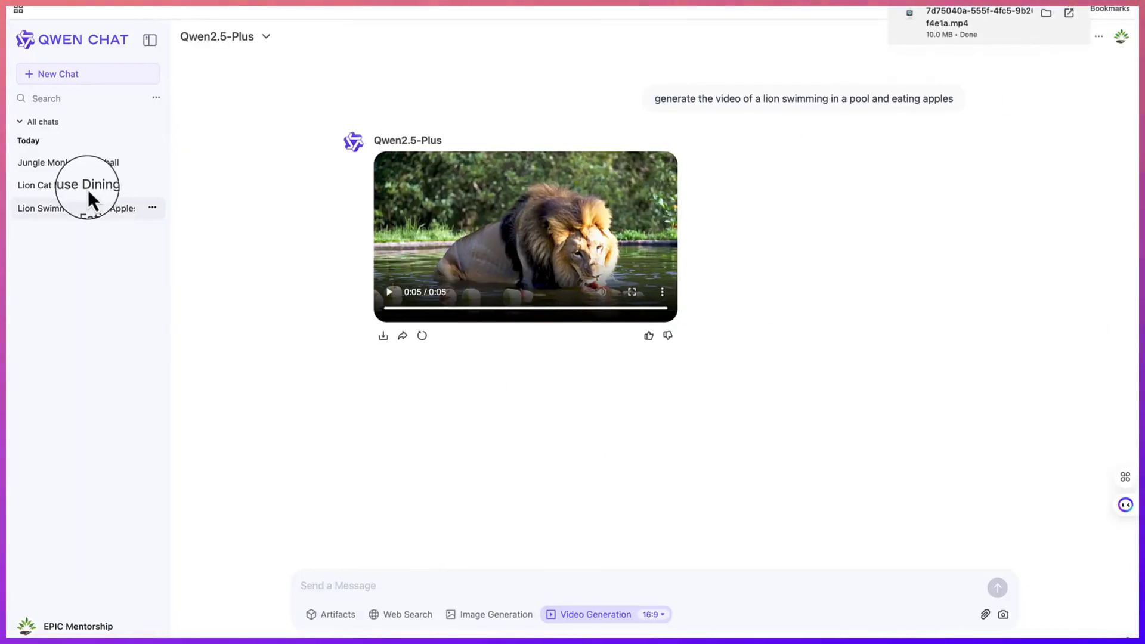
Open the Jungle Monkeys Football chat, watch its 5-second video full screen, then download it.
{"action": "left_click", "coordinate": [88, 186]}
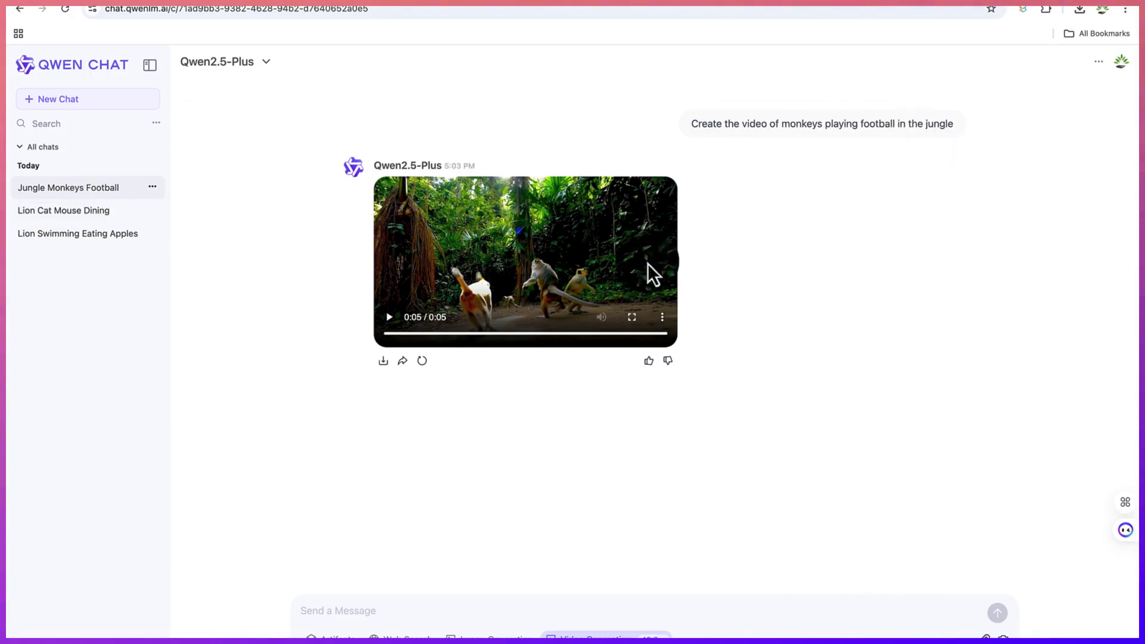
{"action": "left_click", "coordinate": [390, 319]}
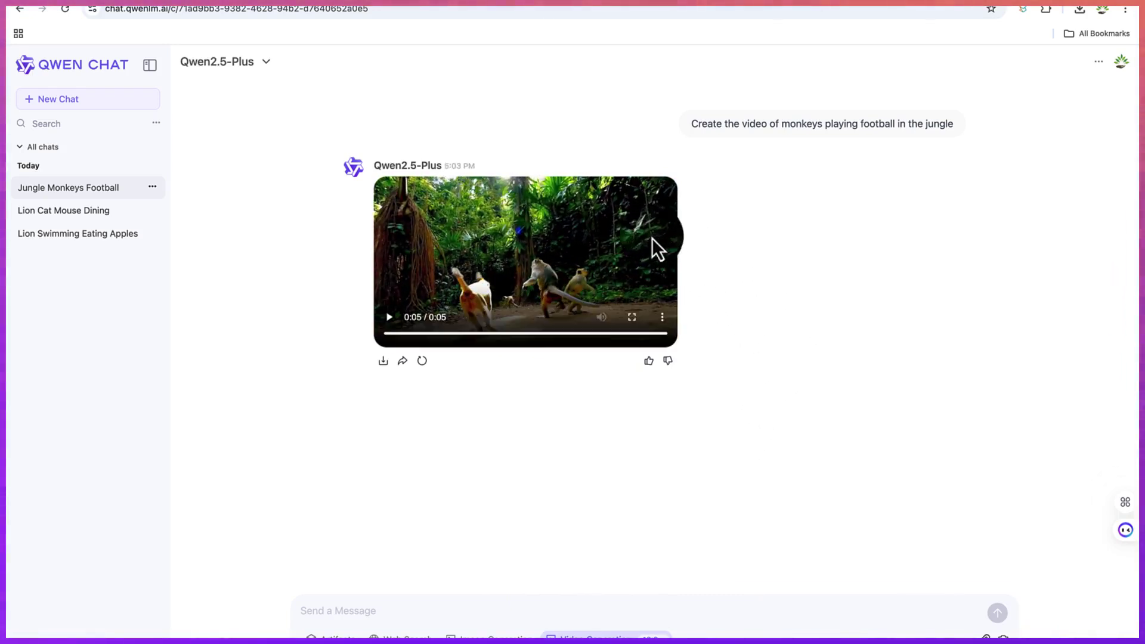
{"action": "left_click", "coordinate": [383, 312]}
{"action": "left_click", "coordinate": [633, 321]}
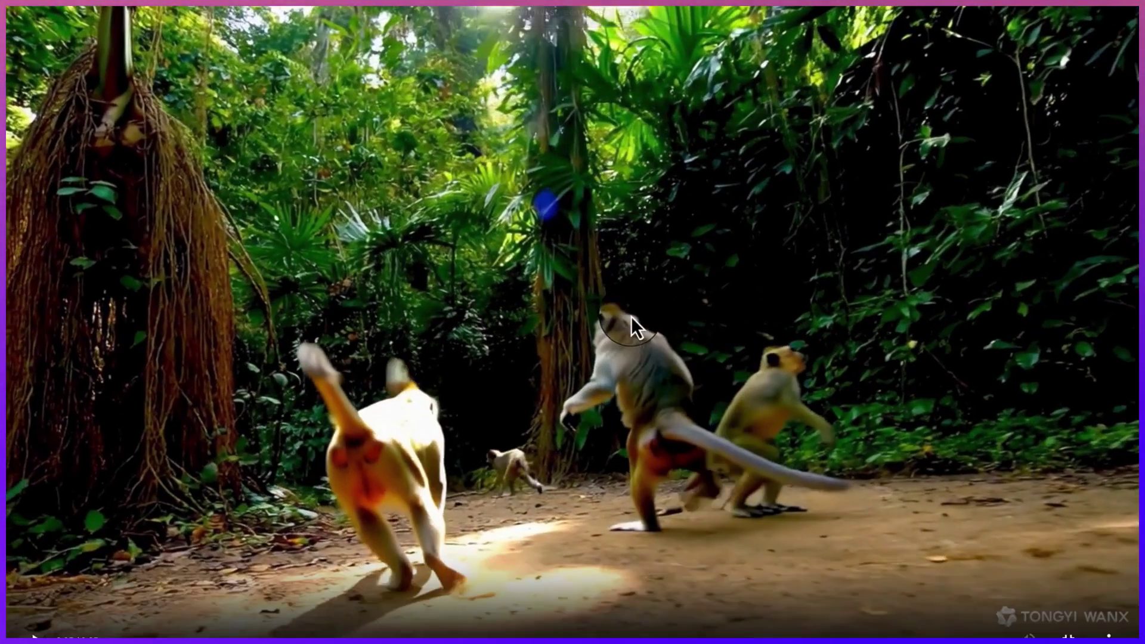
{"action": "double_click", "coordinate": [138, 228]}
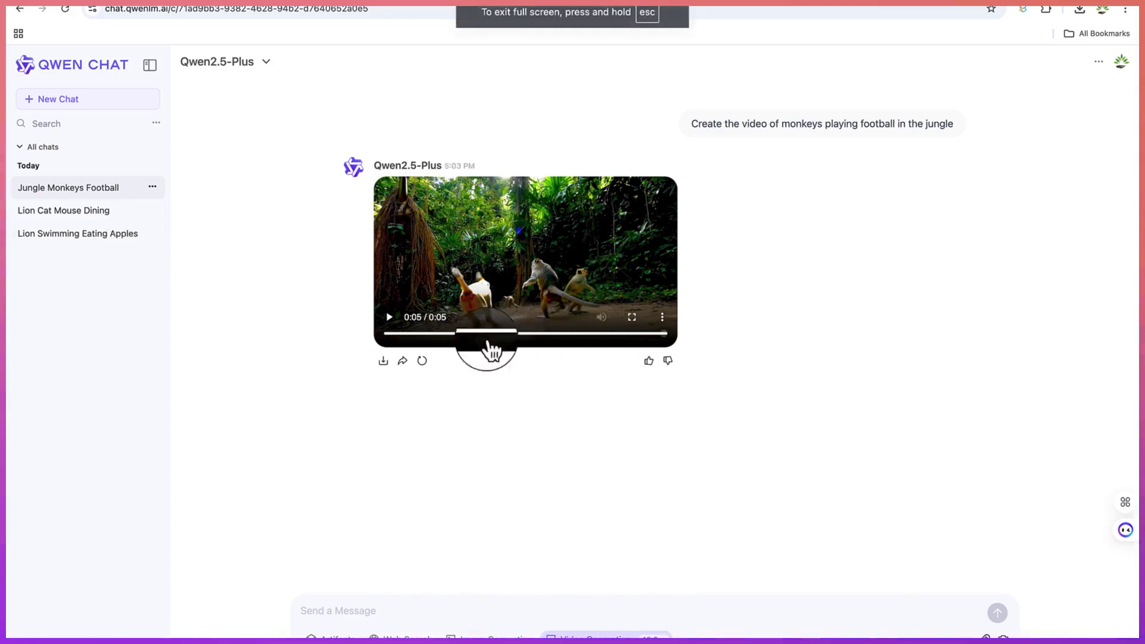
{"action": "left_click", "coordinate": [662, 317]}
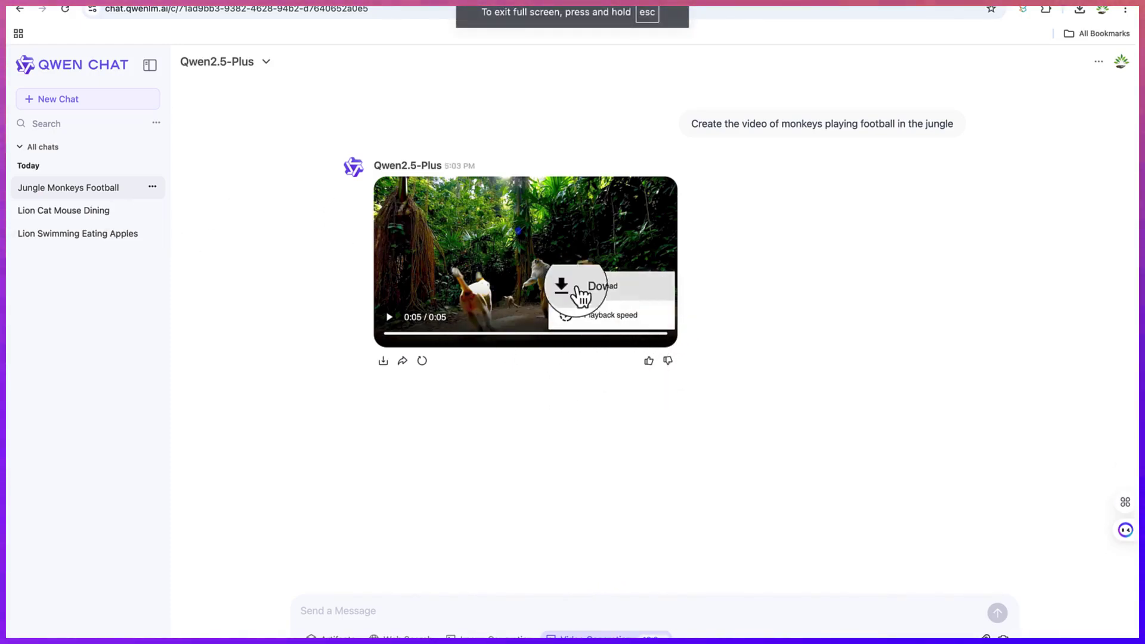
{"action": "left_click", "coordinate": [577, 287]}
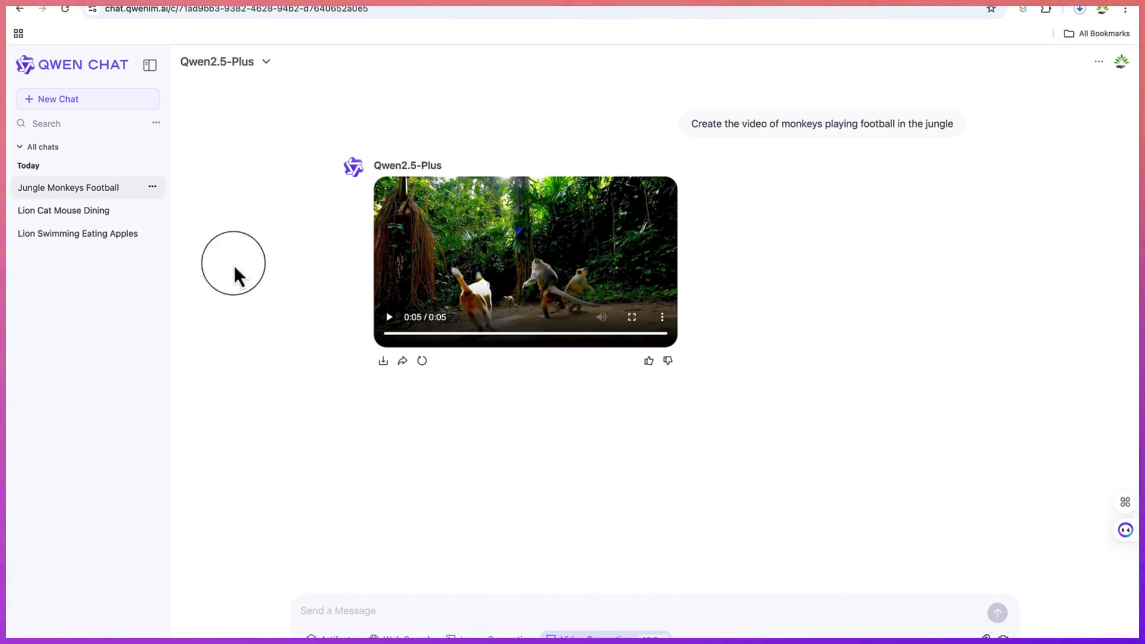
Open the Lion Cat Mouse Dining chat, watch its restaurant video full screen, then download it.
{"action": "left_click", "coordinate": [96, 214]}
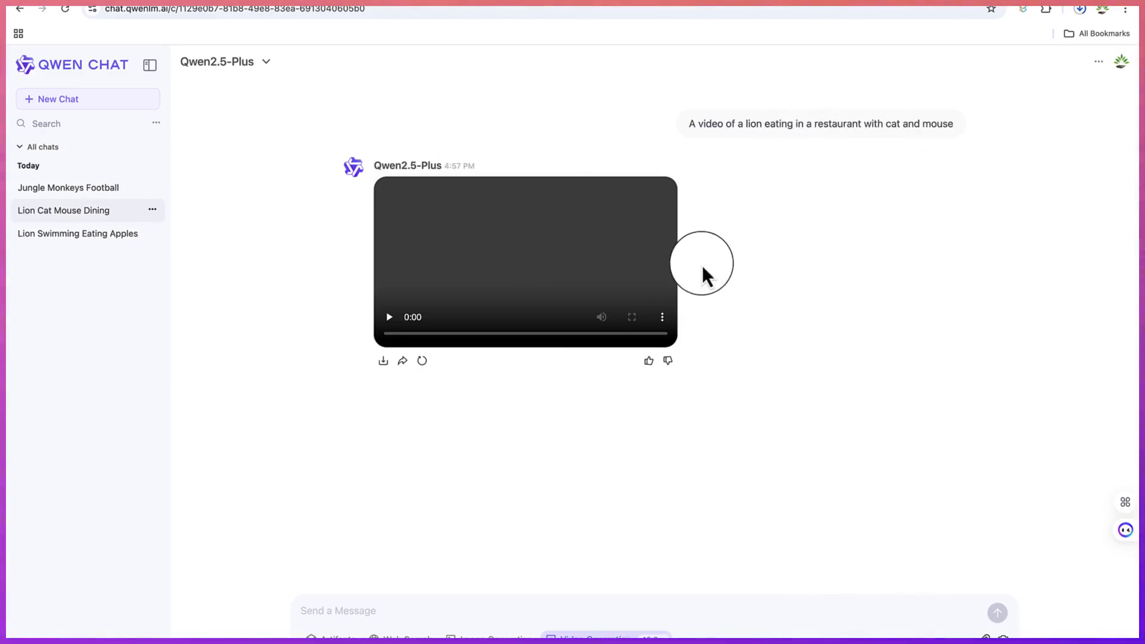
{"action": "left_click", "coordinate": [409, 311]}
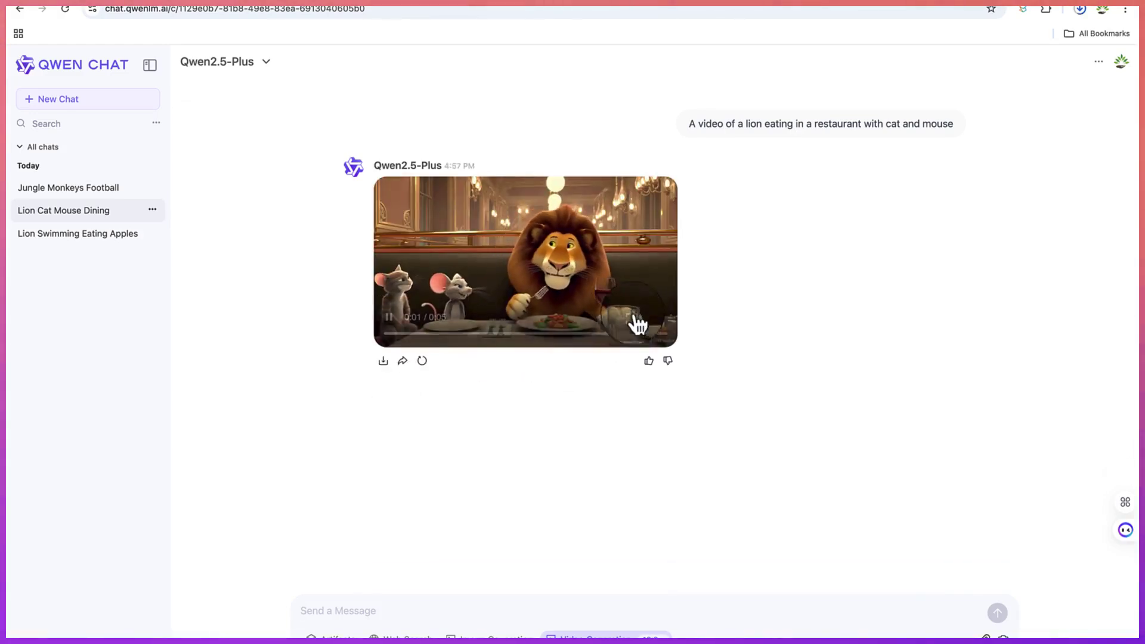
{"action": "left_click", "coordinate": [632, 317]}
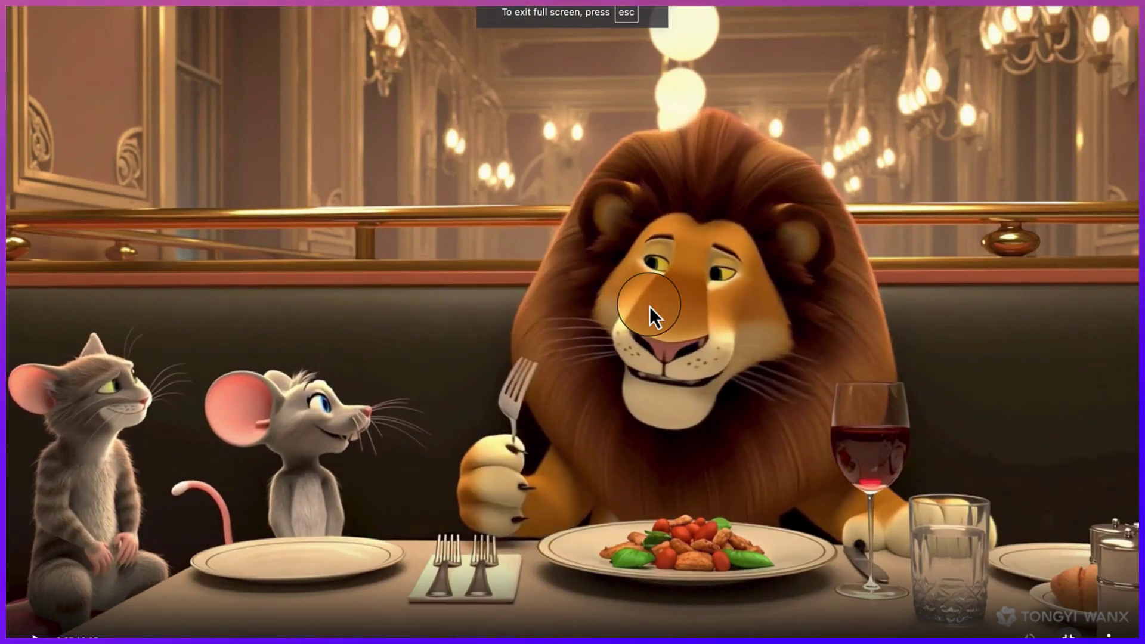
{"action": "left_click", "coordinate": [35, 635]}
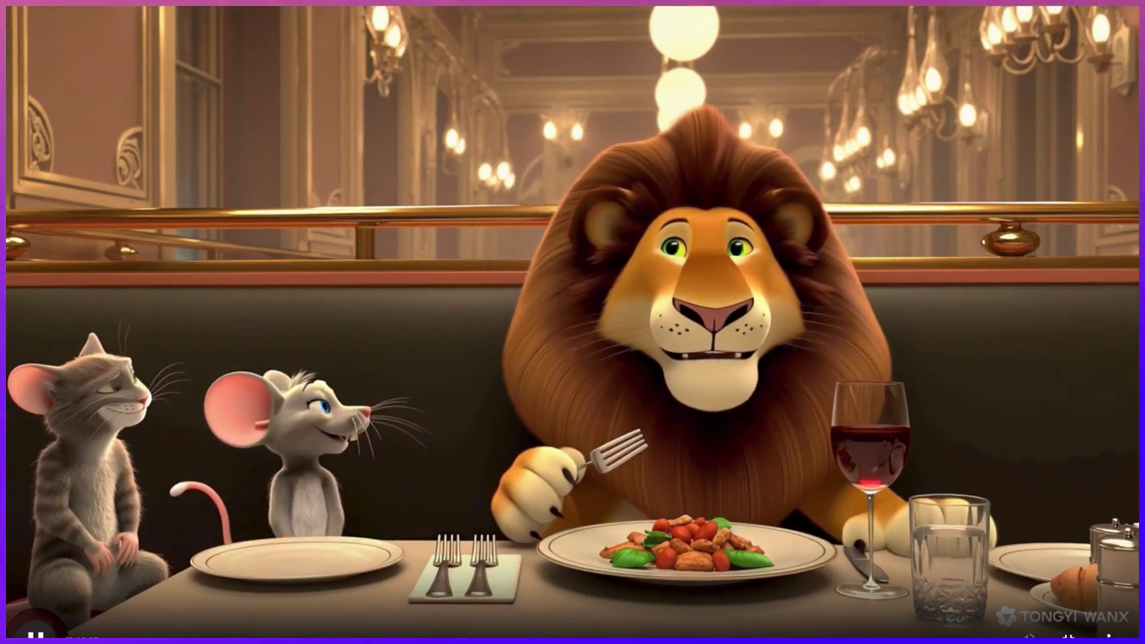
{"action": "left_click", "coordinate": [34, 635]}
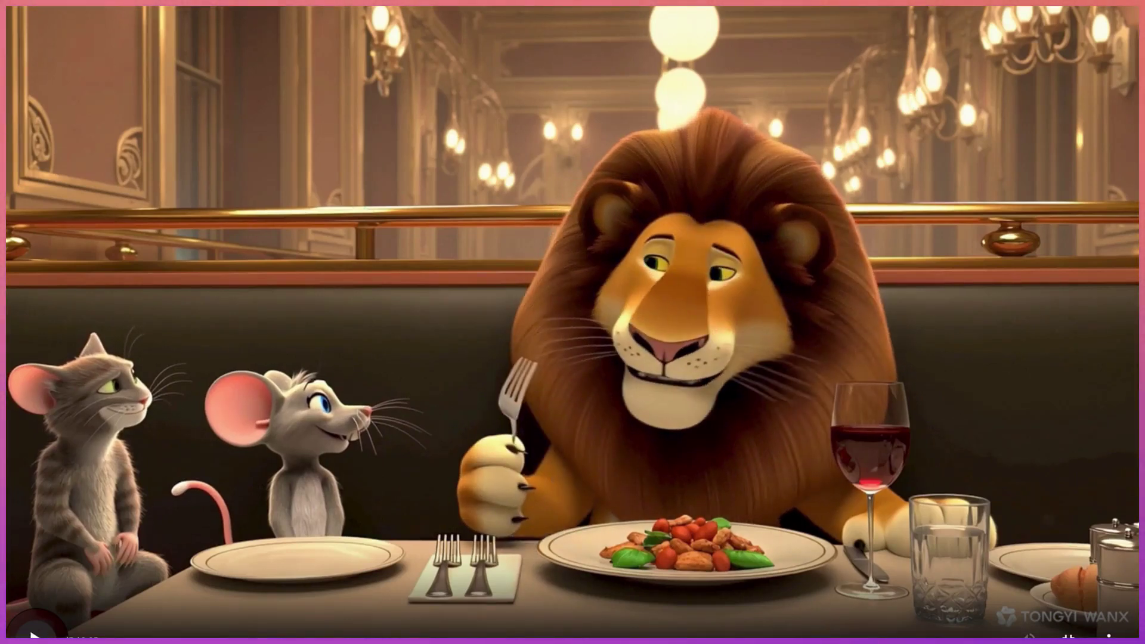
{"action": "key", "text": "Escape"}
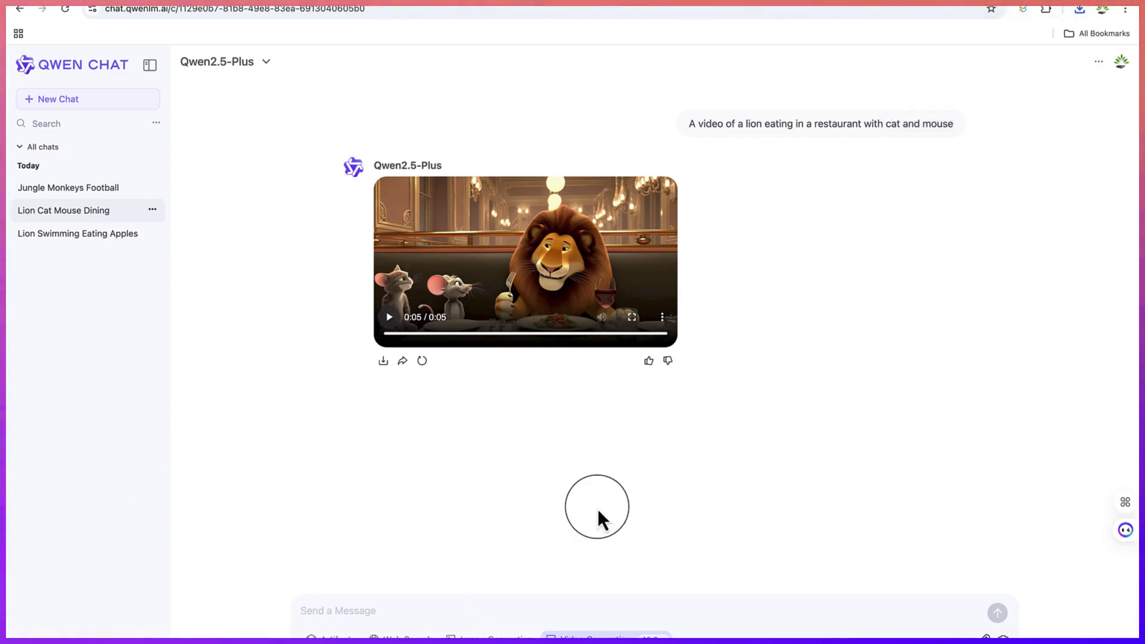
{"action": "left_click", "coordinate": [664, 322]}
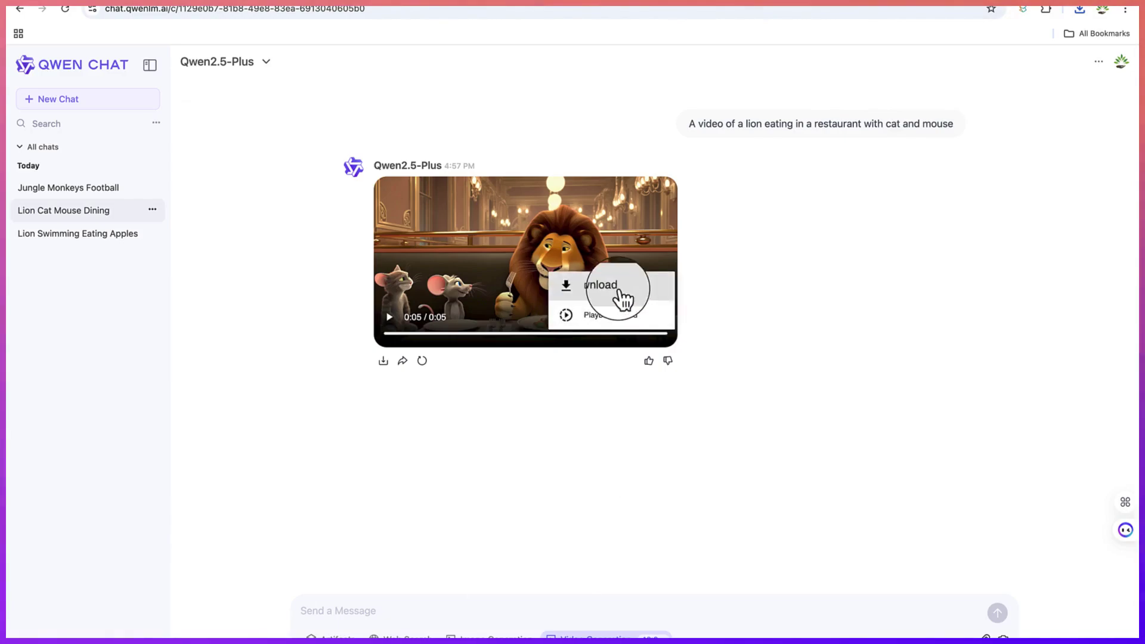